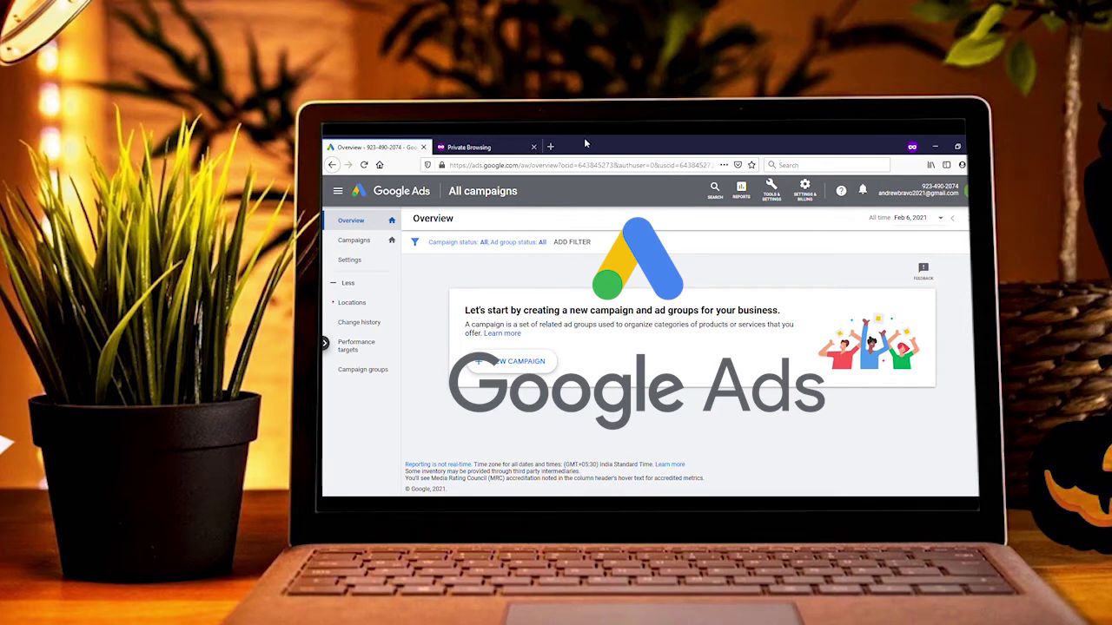
- Close the Private Browsing tab, leaving only the Google homepage tab
{"action": "left_click", "coordinate": [534, 148]}
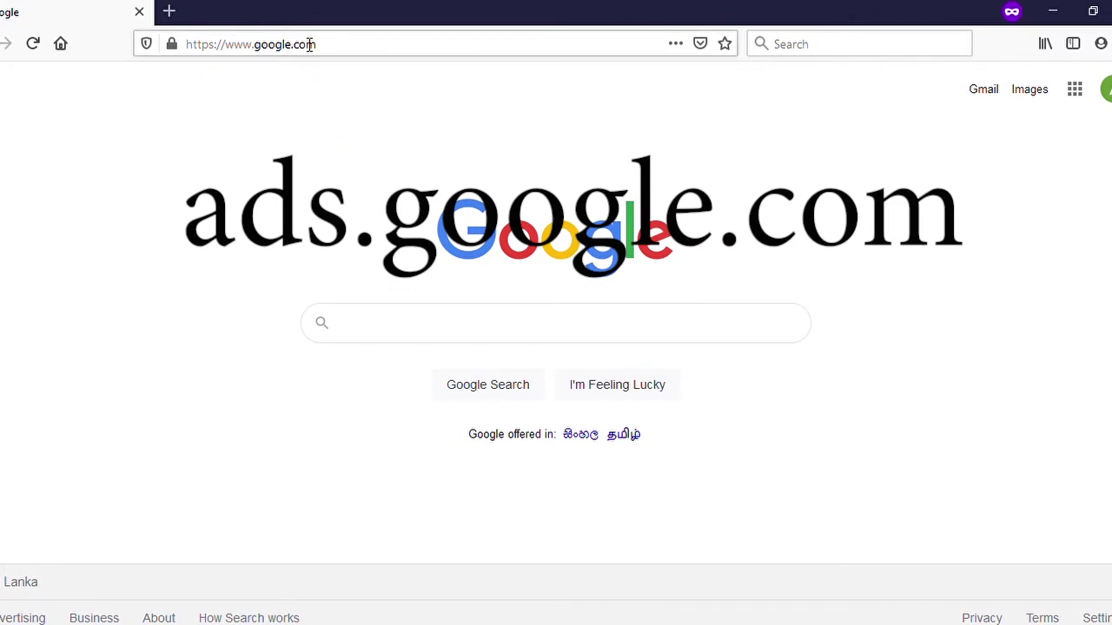
- Go to ads.google.com, correcting the mistyped address before loading it
{"action": "left_click", "coordinate": [309, 45]}
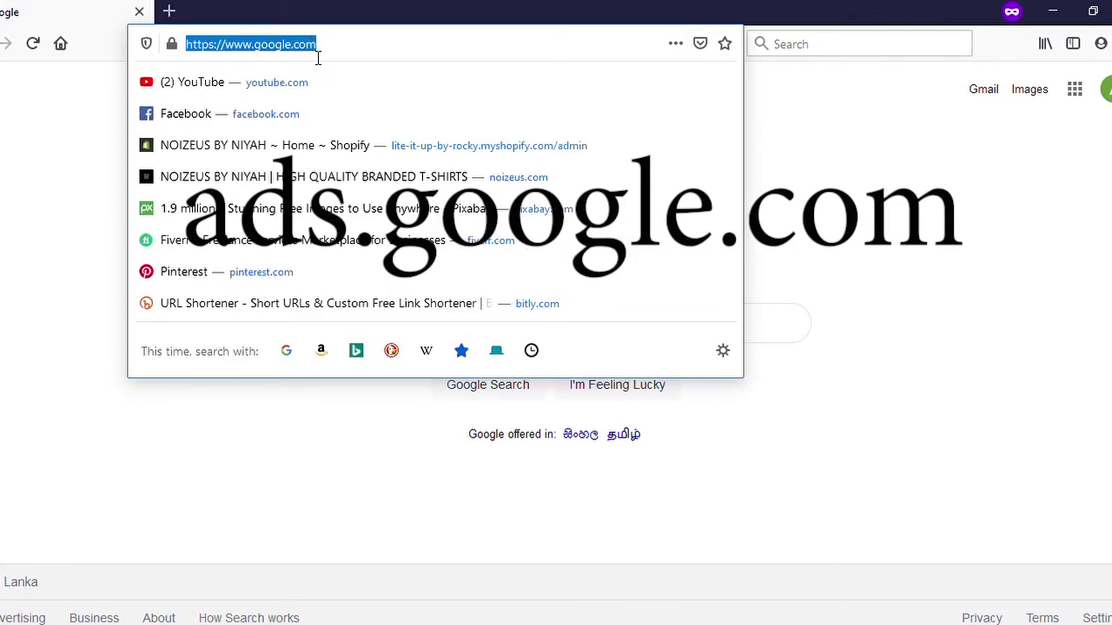
{"action": "type", "text": "ads"}
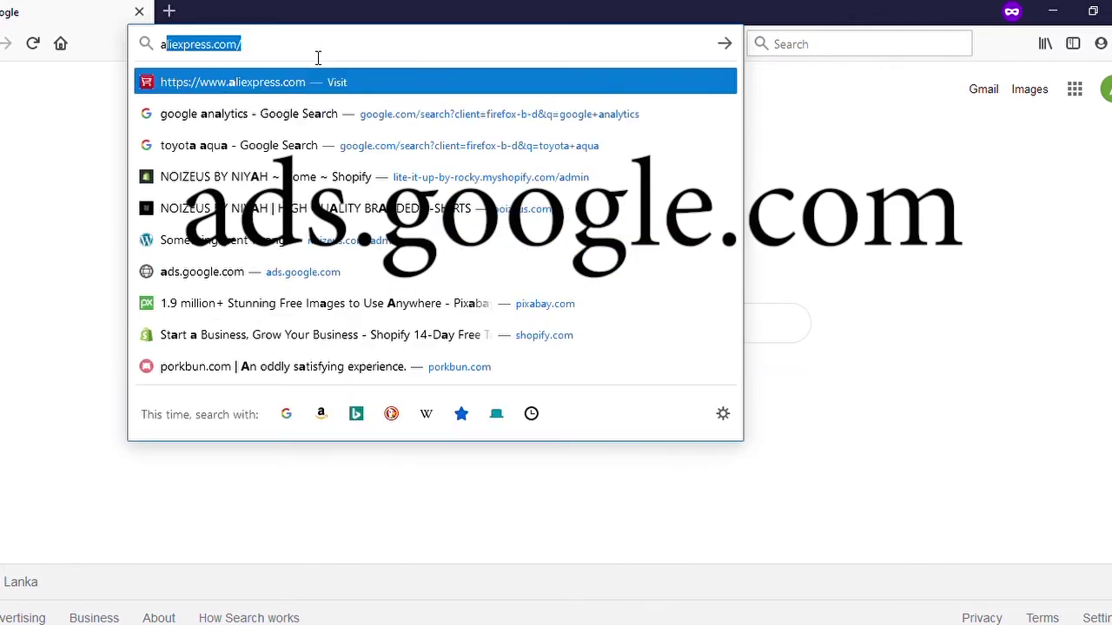
{"action": "type", "text": ".goog"}
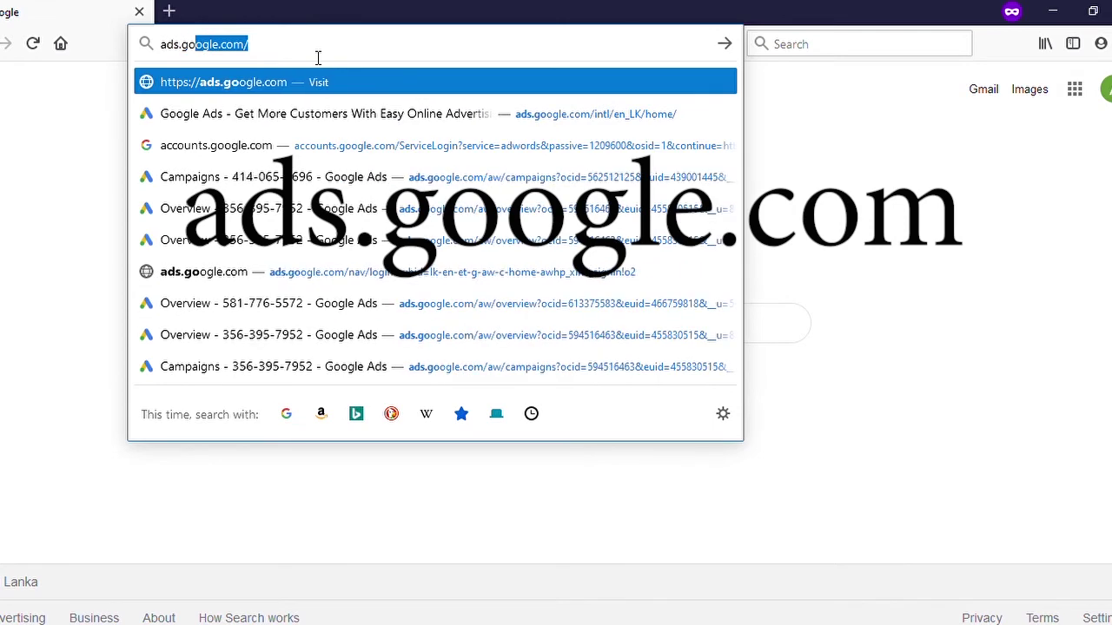
{"action": "type", "text": "le"}
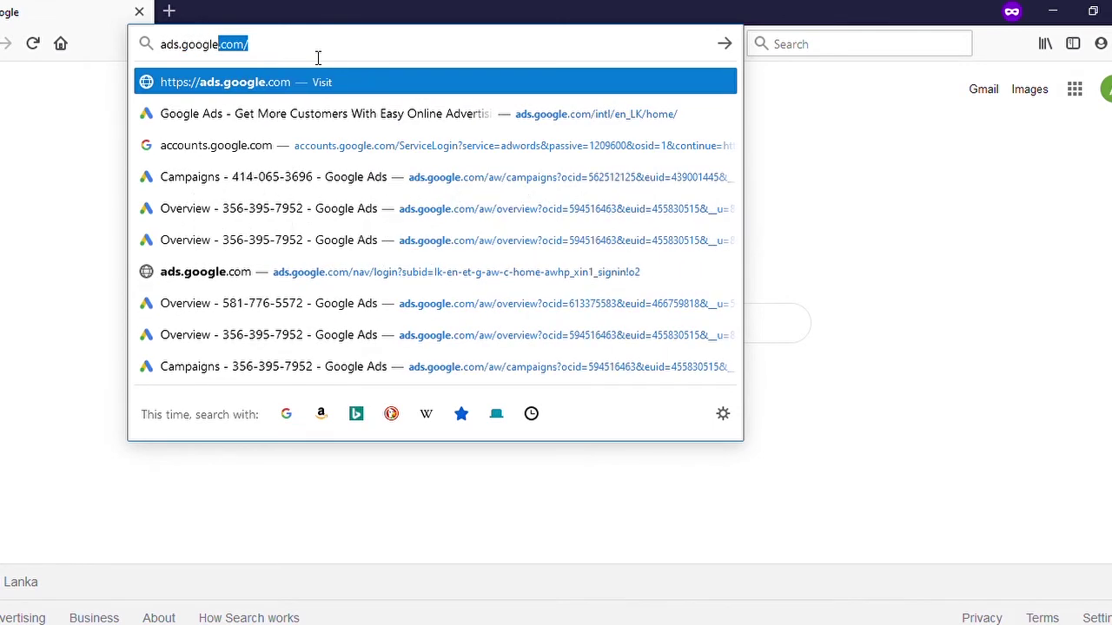
{"action": "type", "text": "com"}
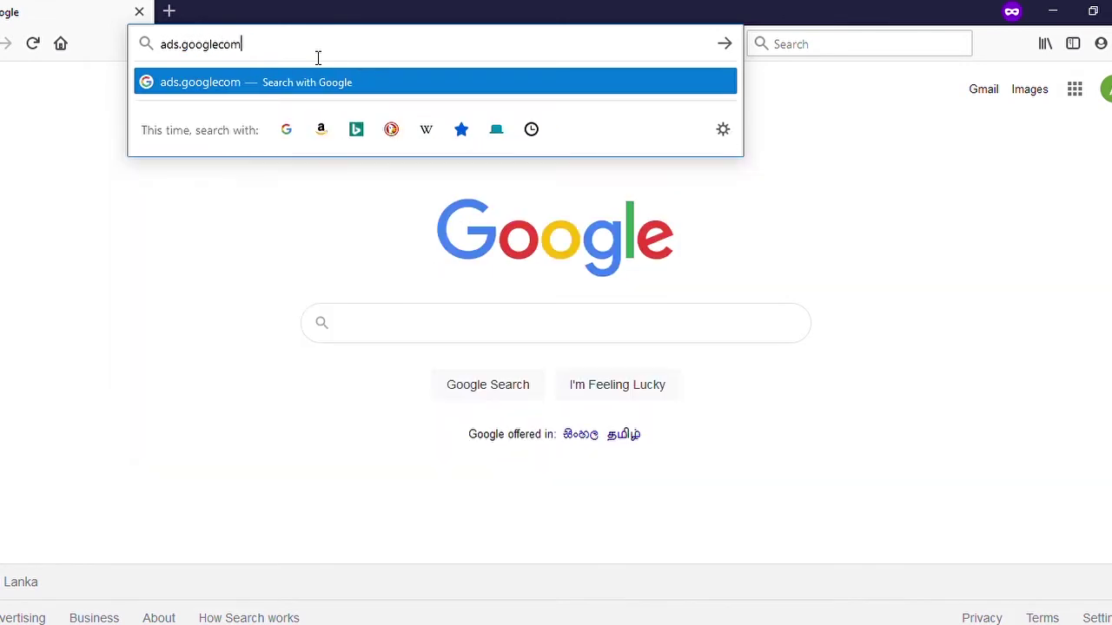
{"action": "key", "text": "BackSpace"}
{"action": "key", "text": "BackSpace"}
{"action": "key", "text": "BackSpace"}
{"action": "type", "text": ".co"}
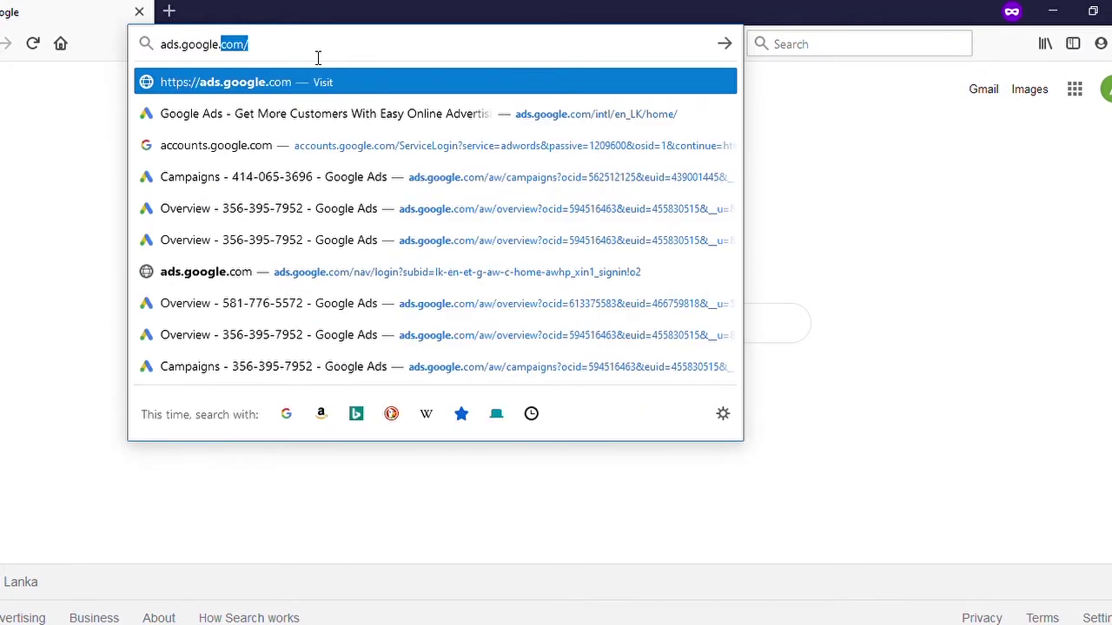
{"action": "type", "text": "m"}
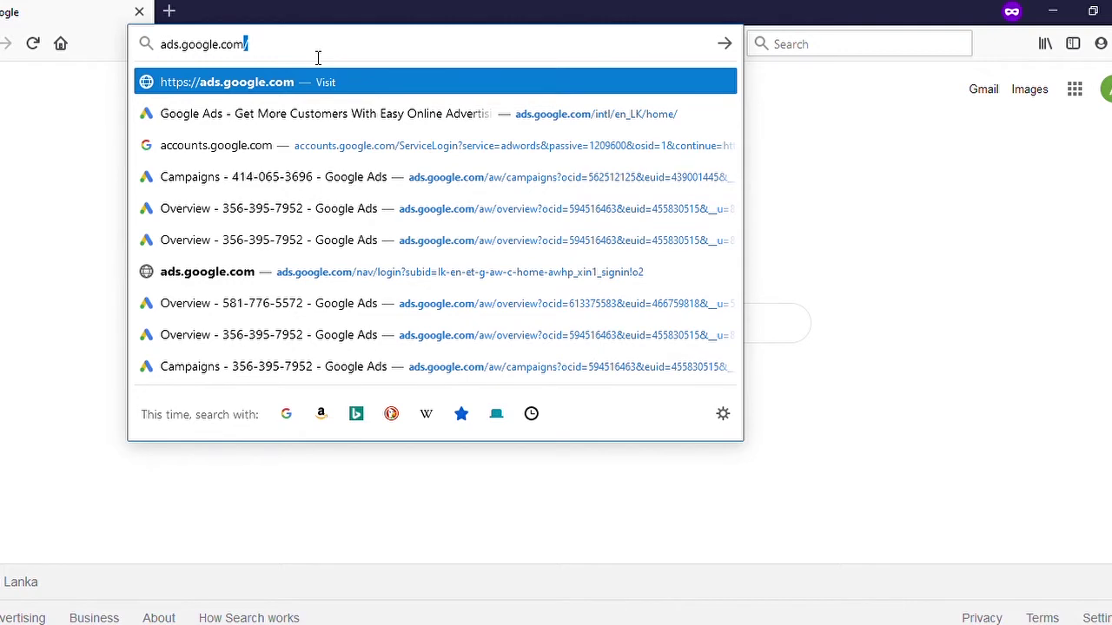
{"action": "key", "text": "Return"}
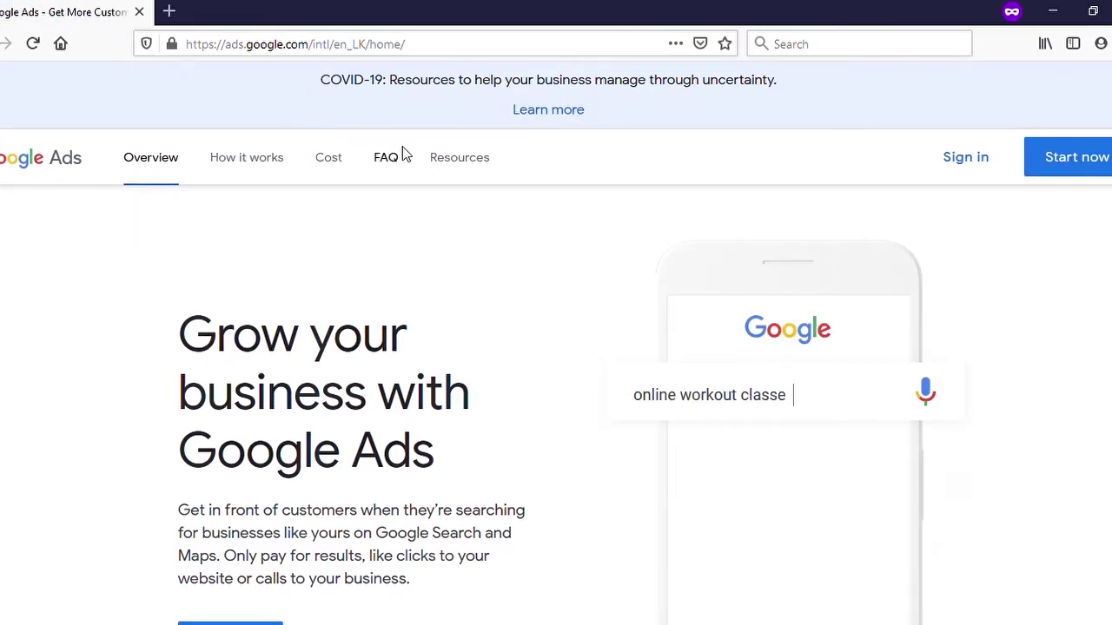
- Choose to create a new Google Ads account from the signed-in page
{"action": "scroll", "coordinate": [743, 174], "scroll_direction": "down", "scroll_amount": 3}
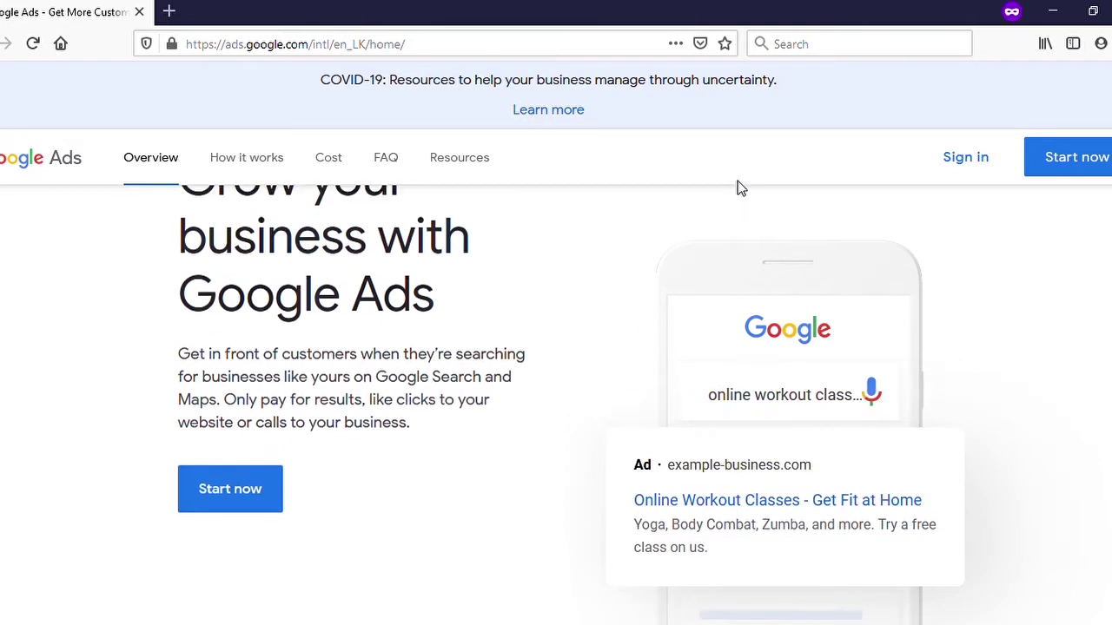
{"action": "scroll", "coordinate": [868, 204], "scroll_direction": "up", "scroll_amount": 3}
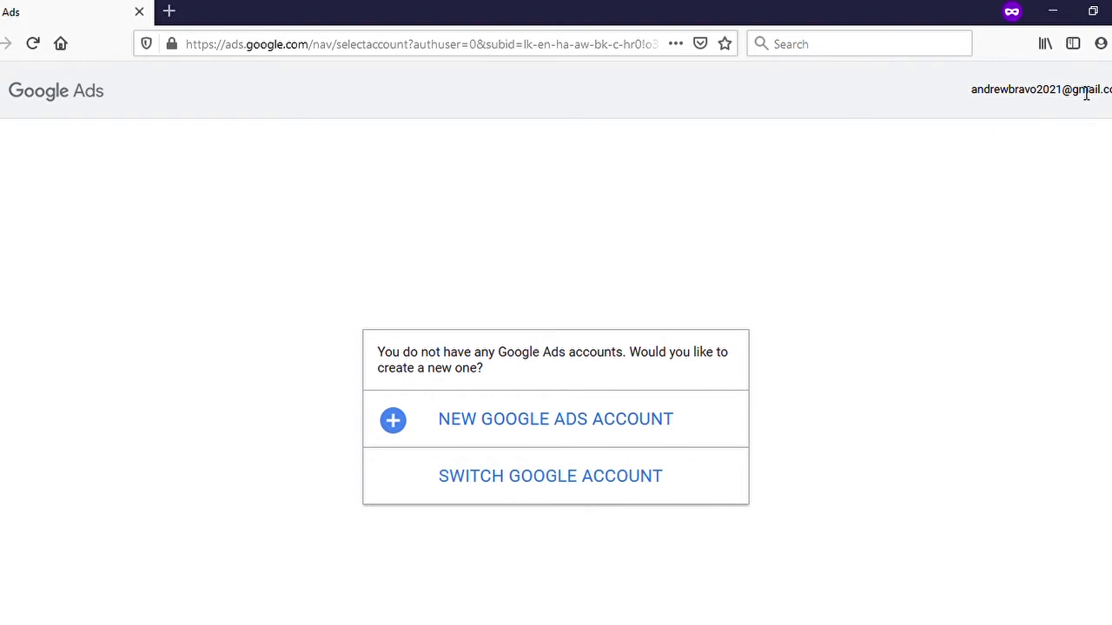
{"action": "left_click", "coordinate": [575, 432]}
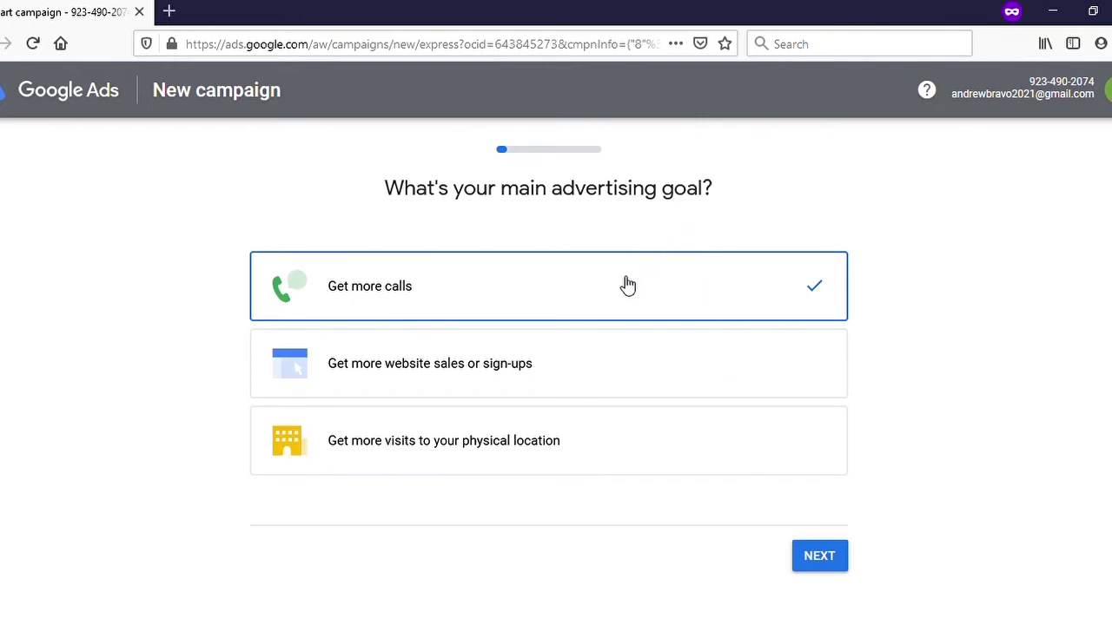
- Scroll through the 'What's your main advertising goal?' page to review the options
{"action": "scroll", "coordinate": [596, 278], "scroll_direction": "down", "scroll_amount": 2}
{"action": "scroll", "coordinate": [539, 330], "scroll_direction": "up", "scroll_amount": 2}
{"action": "scroll", "coordinate": [853, 367], "scroll_direction": "down", "scroll_amount": 2}
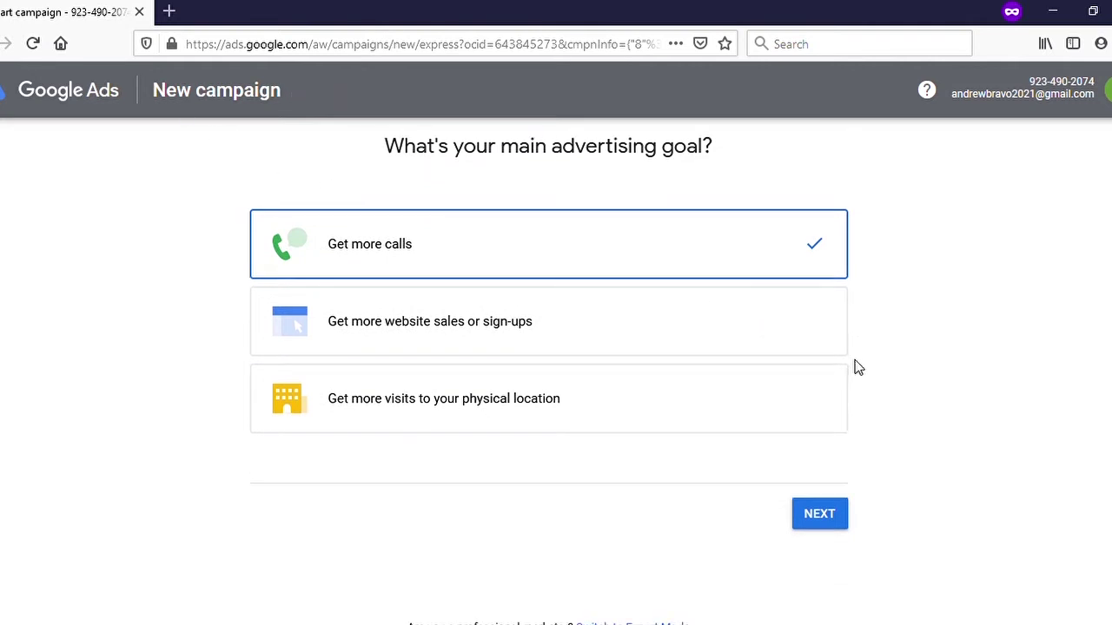
{"action": "scroll", "coordinate": [849, 438], "scroll_direction": "up", "scroll_amount": 2}
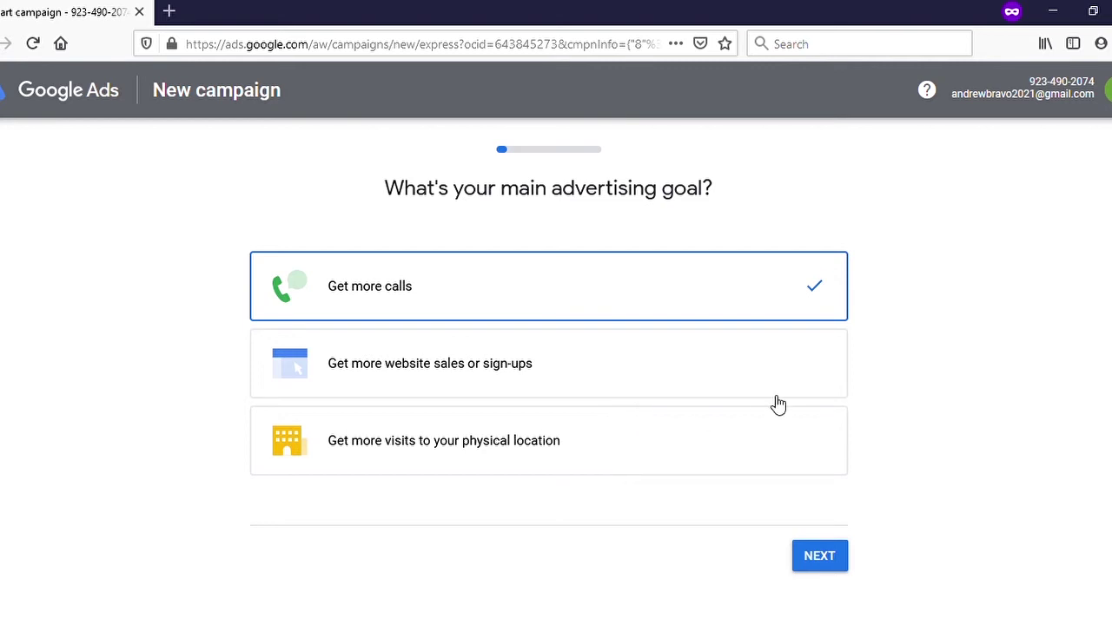
{"action": "scroll", "coordinate": [775, 402], "scroll_direction": "down", "scroll_amount": 2}
{"action": "scroll", "coordinate": [747, 426], "scroll_direction": "up", "scroll_amount": 2}
{"action": "scroll", "coordinate": [431, 556], "scroll_direction": "down", "scroll_amount": 3}
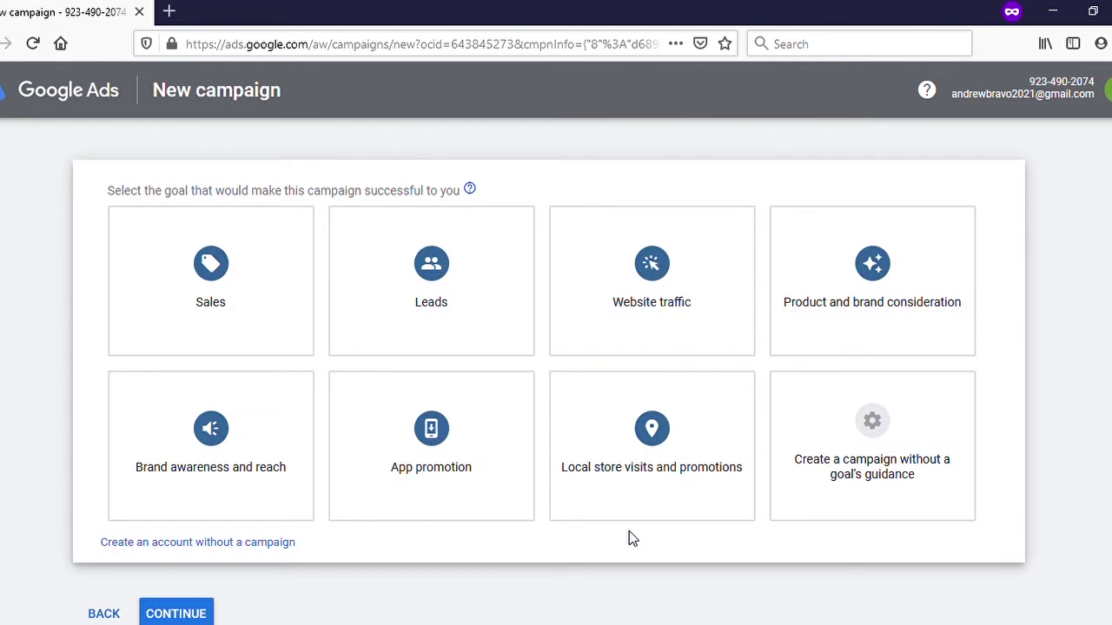
- In Expert Mode, choose to create the account without a campaign
{"action": "scroll", "coordinate": [401, 588], "scroll_direction": "down", "scroll_amount": 2}
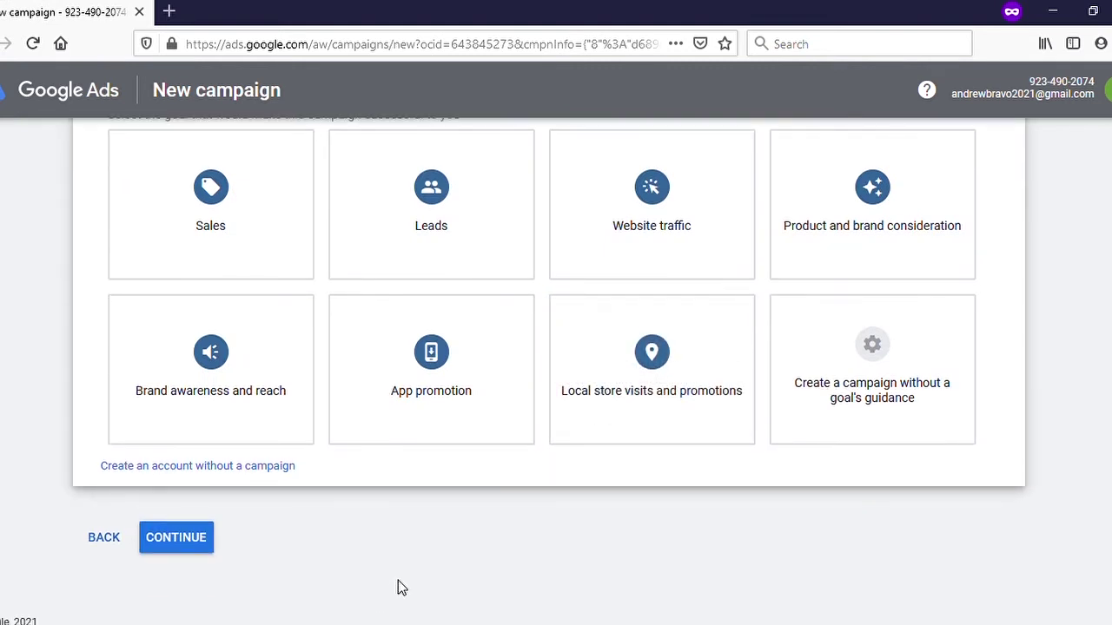
{"action": "scroll", "coordinate": [631, 556], "scroll_direction": "up", "scroll_amount": 2}
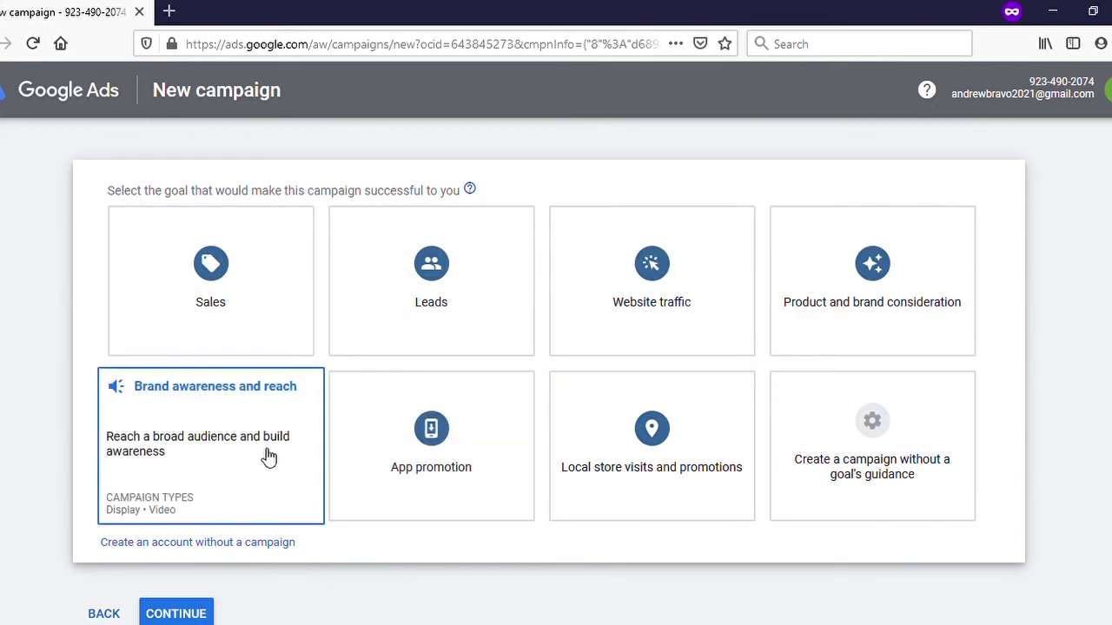
{"action": "scroll", "coordinate": [434, 296], "scroll_direction": "down", "scroll_amount": 1}
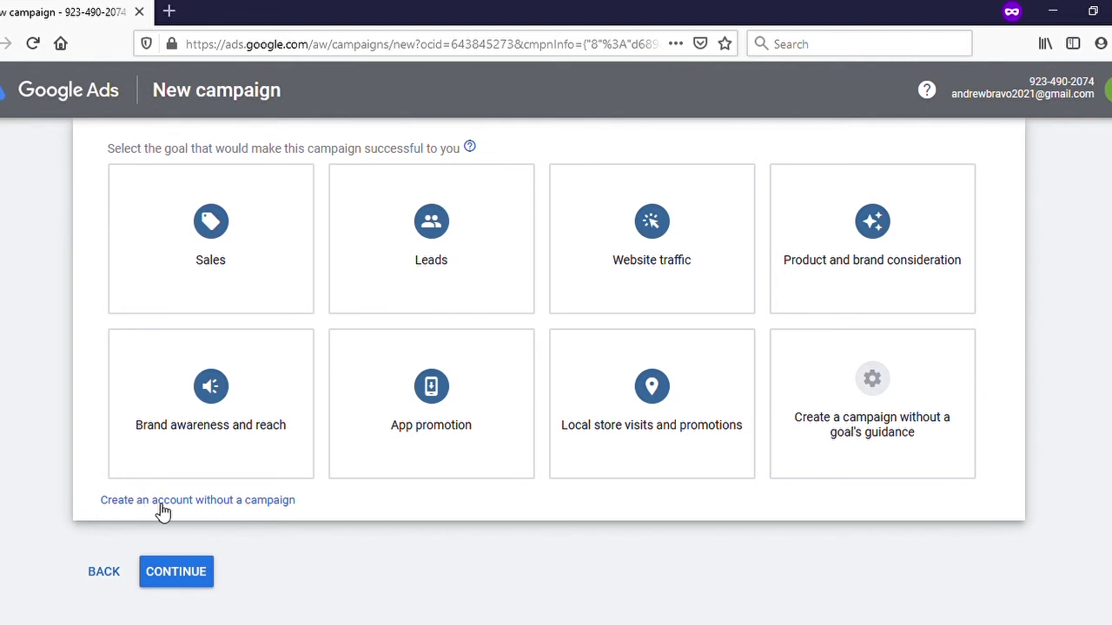
{"action": "left_click", "coordinate": [270, 502]}
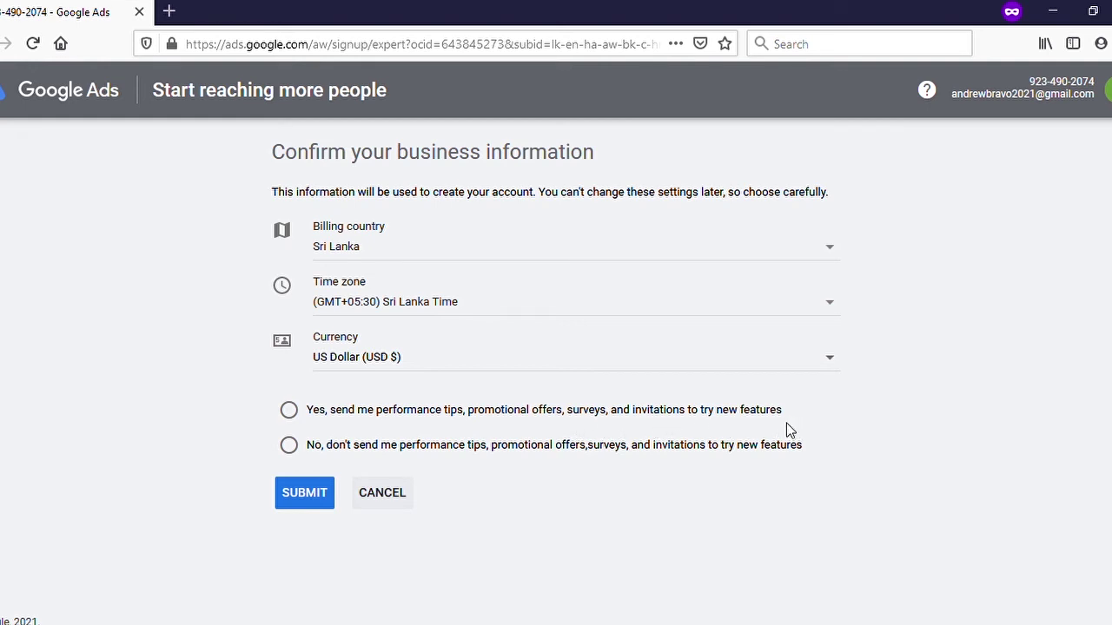
- Decline performance tips and offers, then submit the Sri Lanka, US Dollar business details
{"action": "left_click", "coordinate": [290, 417]}
{"action": "left_click", "coordinate": [289, 445]}
{"action": "left_click", "coordinate": [309, 503]}
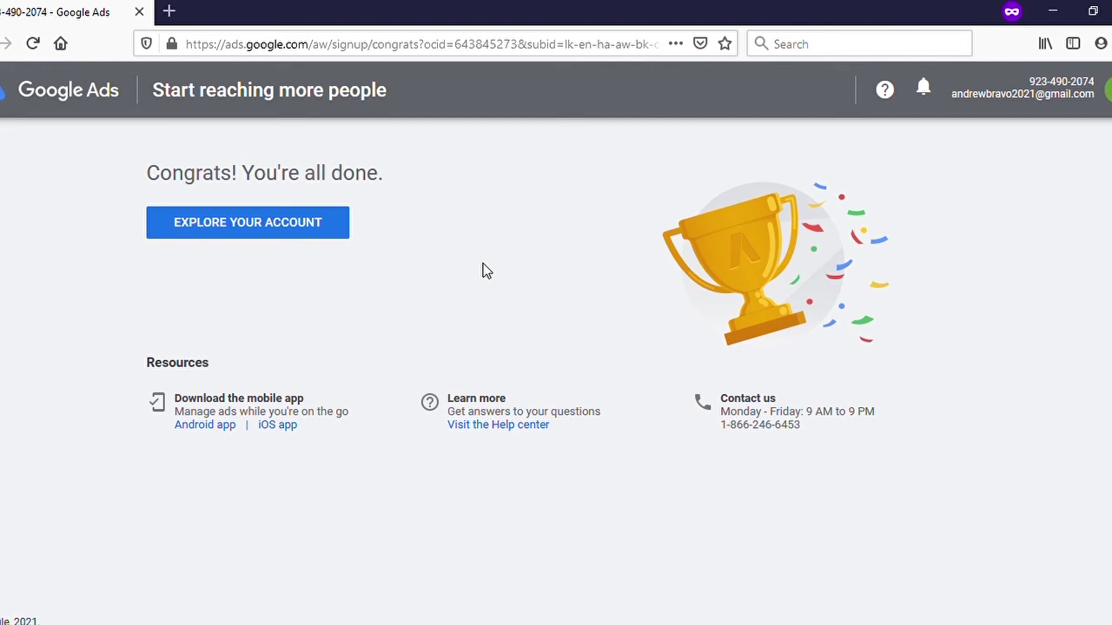
- Explore the new account from the Congrats page to reach the All campaigns overview
{"action": "left_click", "coordinate": [258, 227]}
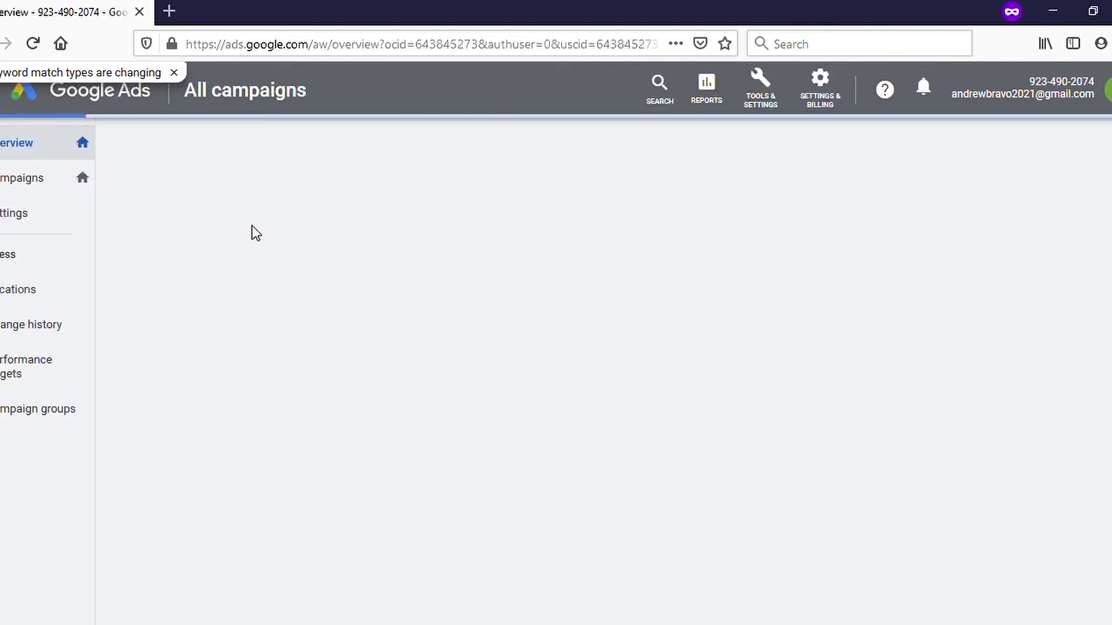